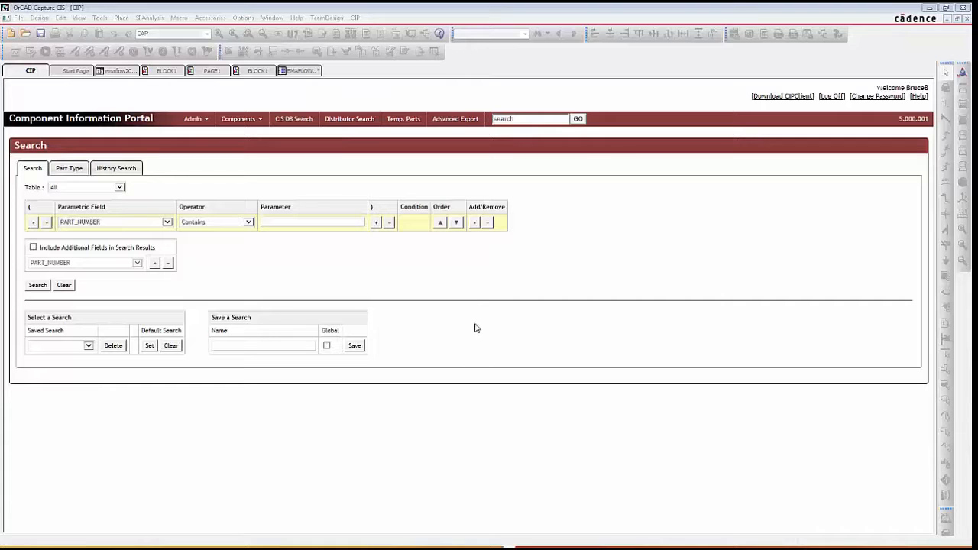
- Search the component database for 0.01 uf and open the record of capacitor EMA-00000374V22
{"action": "left_click", "coordinate": [516, 119]}
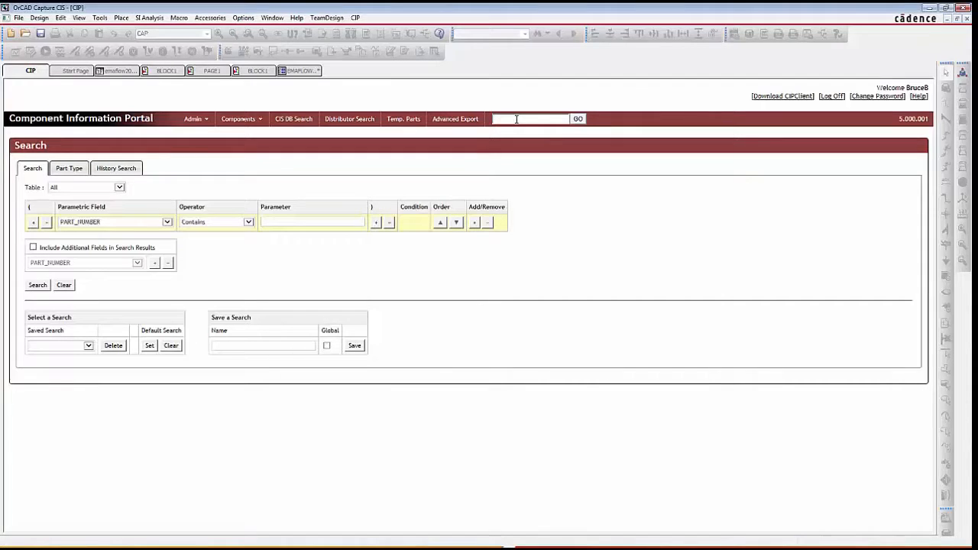
{"action": "type", "text": "0.01 uf"}
{"action": "key", "text": "Return"}
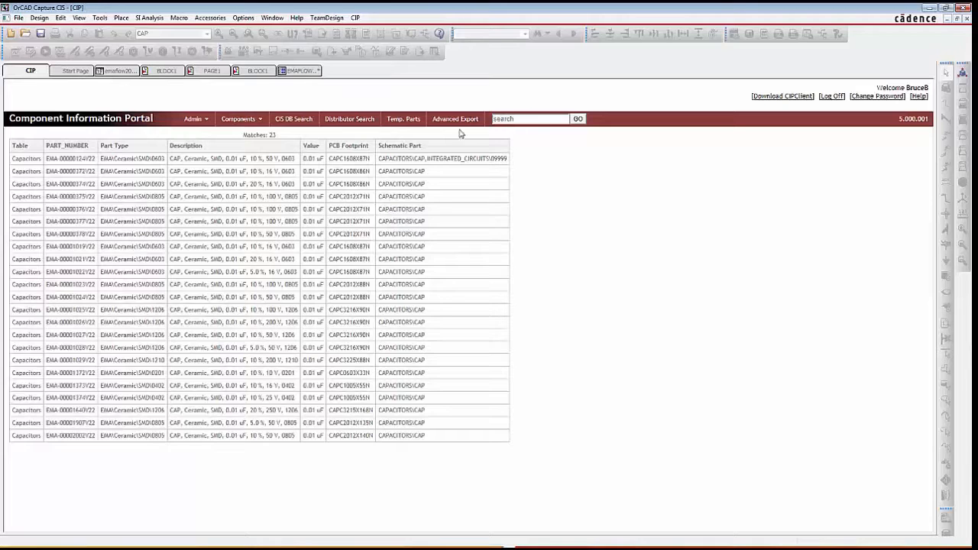
{"action": "left_click", "coordinate": [124, 186]}
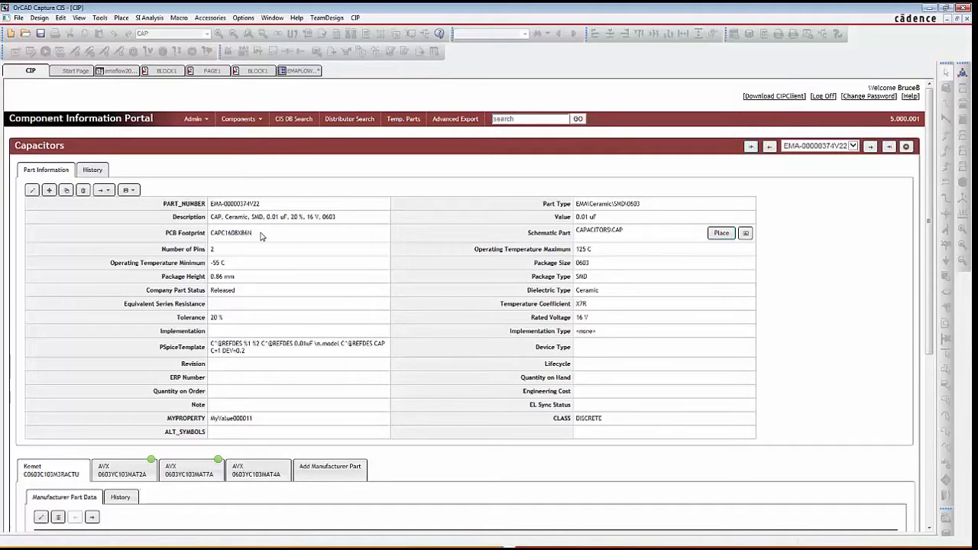
- Examine the capacitor's Kemet manufacturer data, including the manufacturer name, manufacturer part number and distributor fields
{"action": "scroll", "coordinate": [260, 237], "scroll_direction": "down", "scroll_amount": 5}
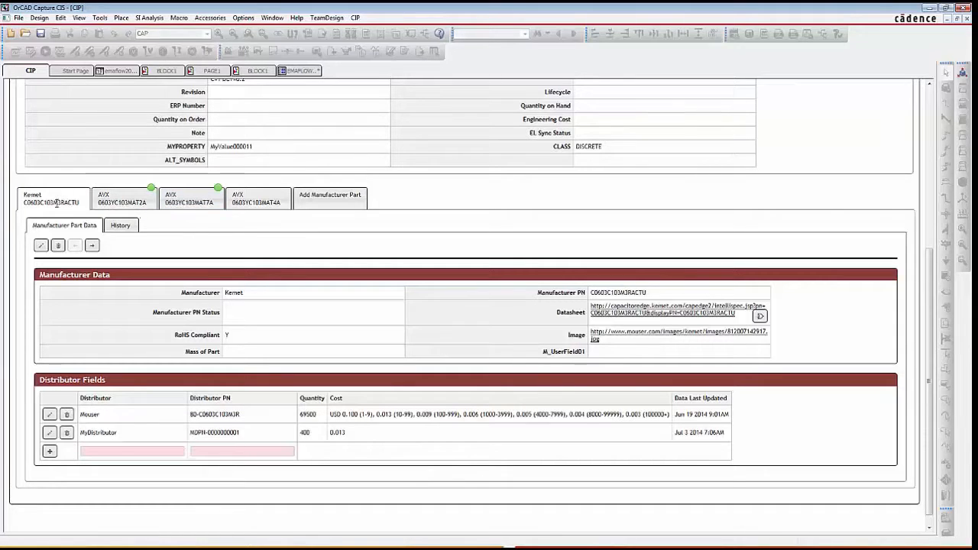
{"action": "double_click", "coordinate": [240, 293]}
{"action": "left_click_drag", "start_coordinate": [648, 293], "coordinate": [593, 292]}
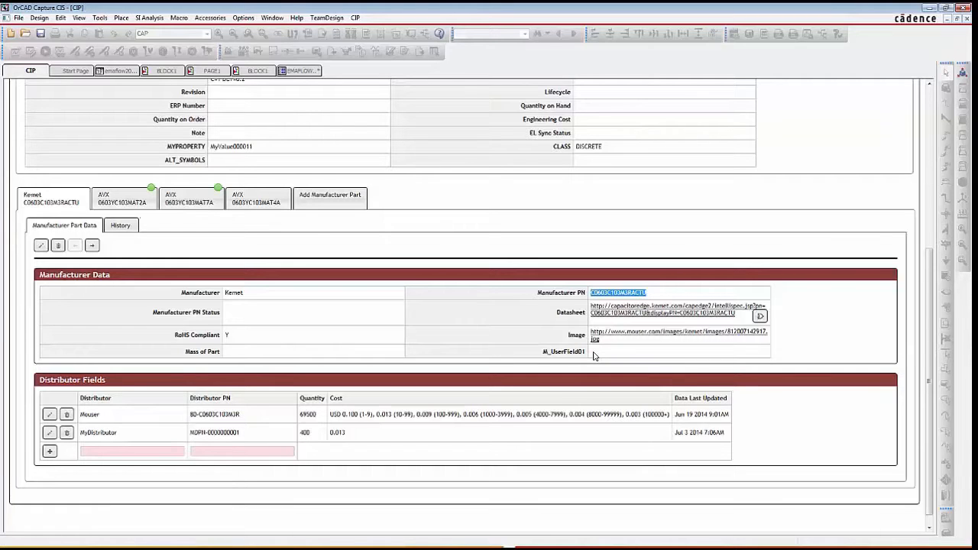
- Open the portal's admin preferences and display the customizable fields of the Manufacturer Part Data table
{"action": "scroll", "coordinate": [389, 308], "scroll_direction": "up", "scroll_amount": 3}
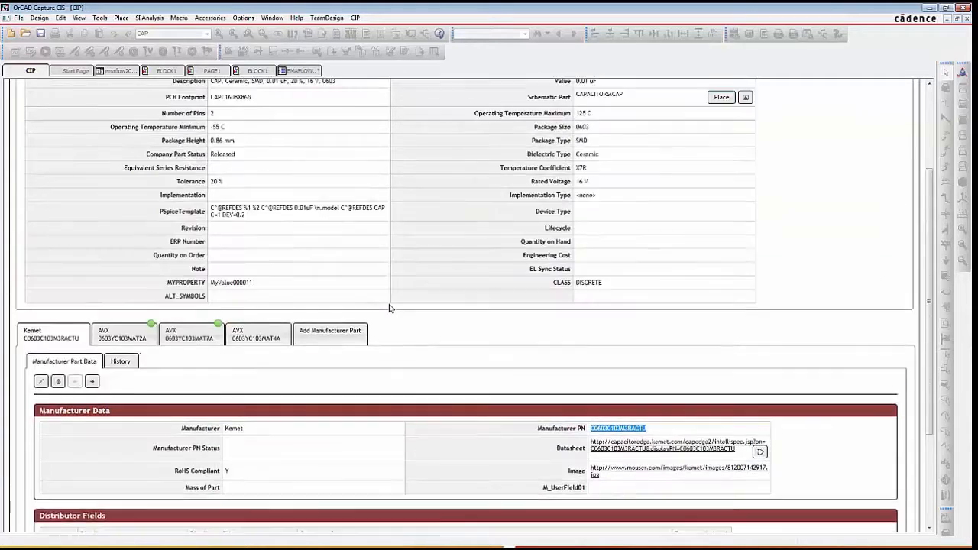
{"action": "scroll", "coordinate": [389, 308], "scroll_direction": "up", "scroll_amount": 3}
{"action": "left_click", "coordinate": [193, 119]}
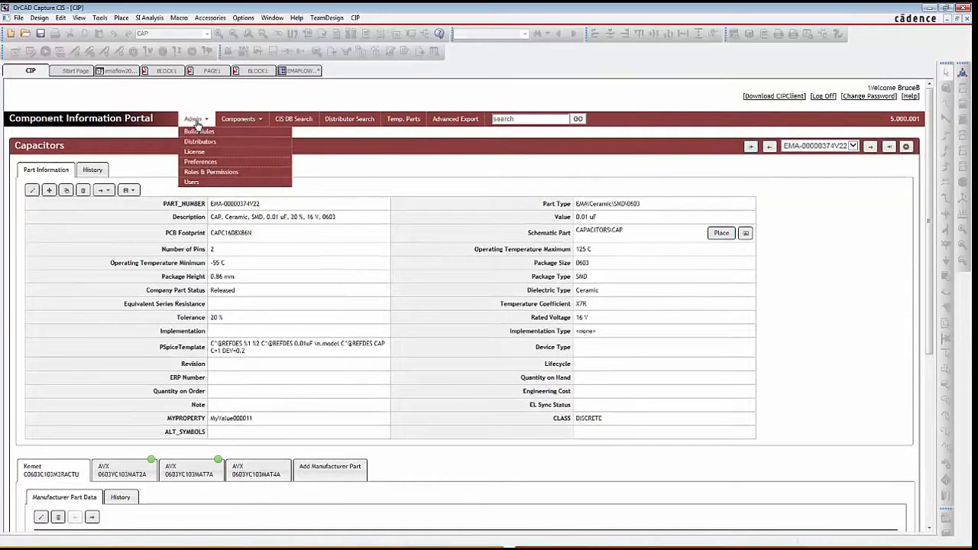
{"action": "left_click", "coordinate": [197, 162]}
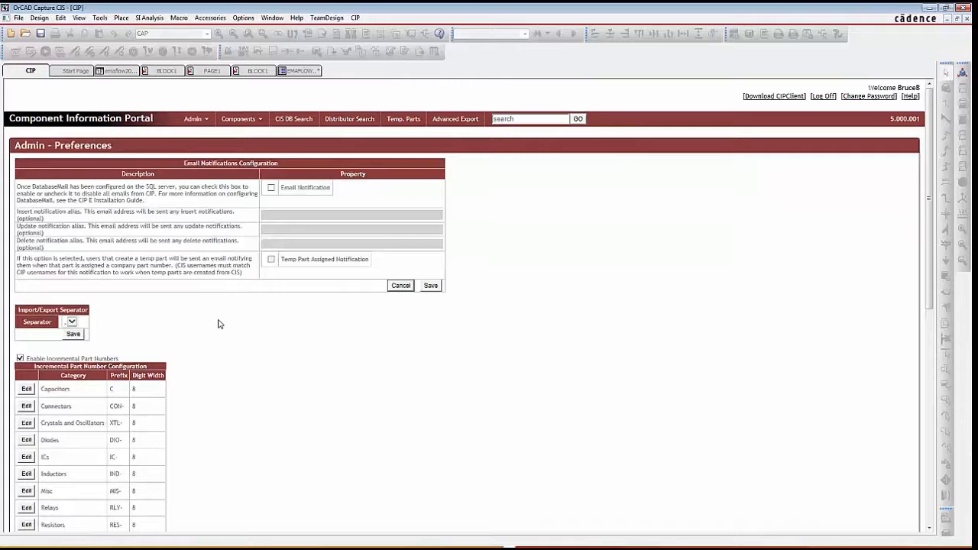
{"action": "scroll", "coordinate": [218, 324], "scroll_direction": "down", "scroll_amount": 3}
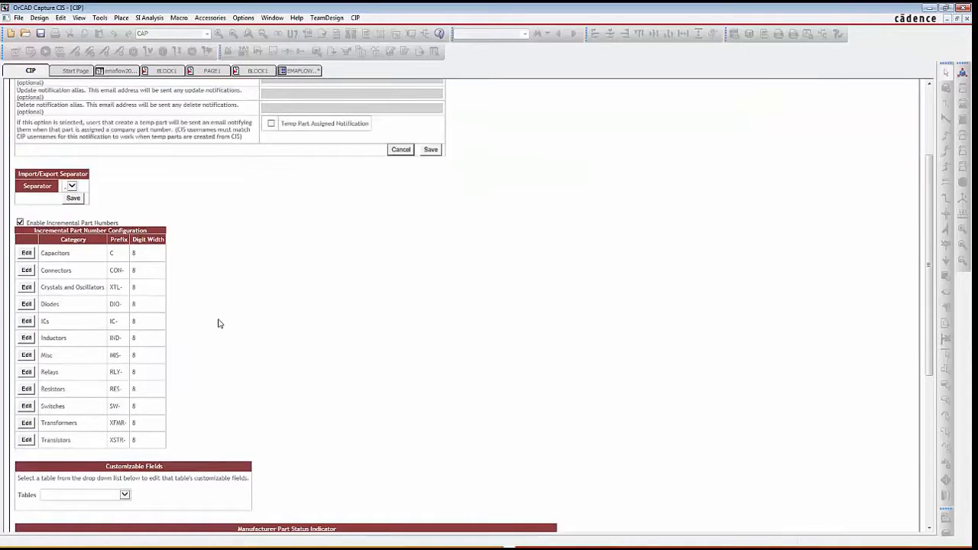
{"action": "scroll", "coordinate": [218, 324], "scroll_direction": "down", "scroll_amount": 5}
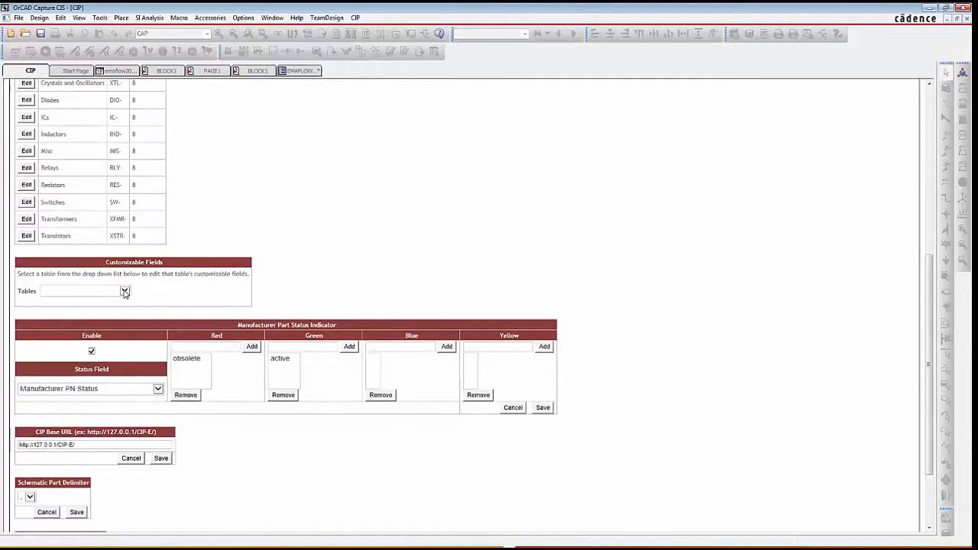
{"action": "left_click", "coordinate": [124, 291]}
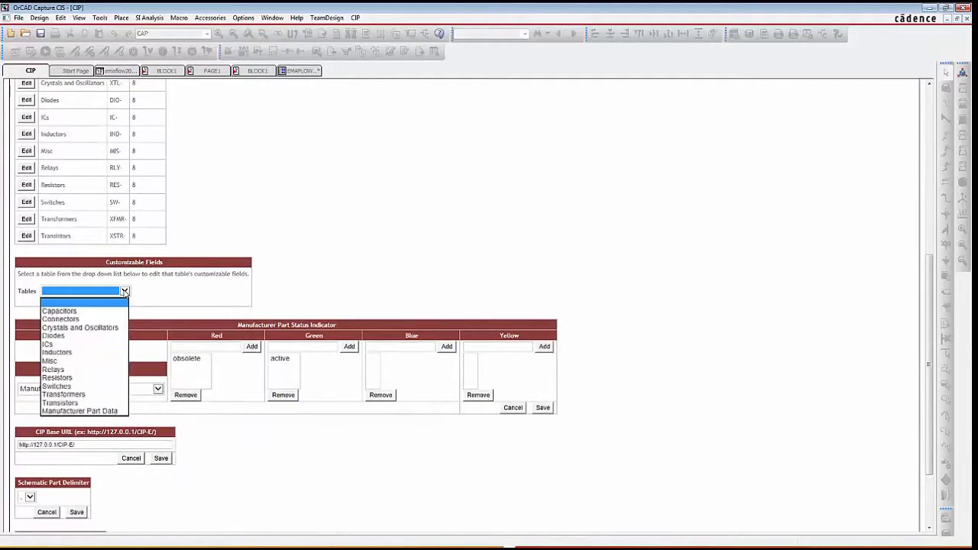
{"action": "left_click", "coordinate": [76, 411]}
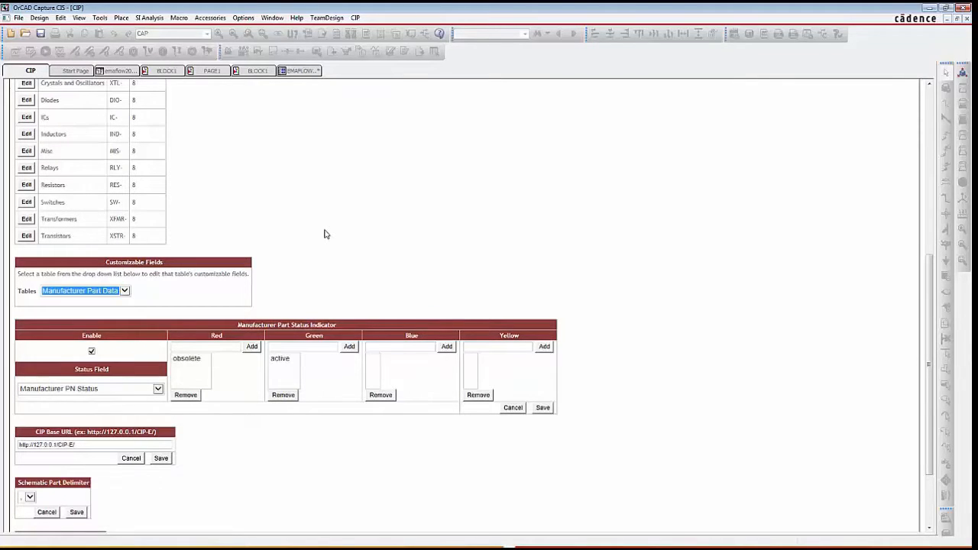
- Examine the customizable manufacturer part fields, from Manufacturer PN Status through the compliance and substance fields to the M_UserField entries
{"action": "scroll", "coordinate": [319, 217], "scroll_direction": "down", "scroll_amount": 2}
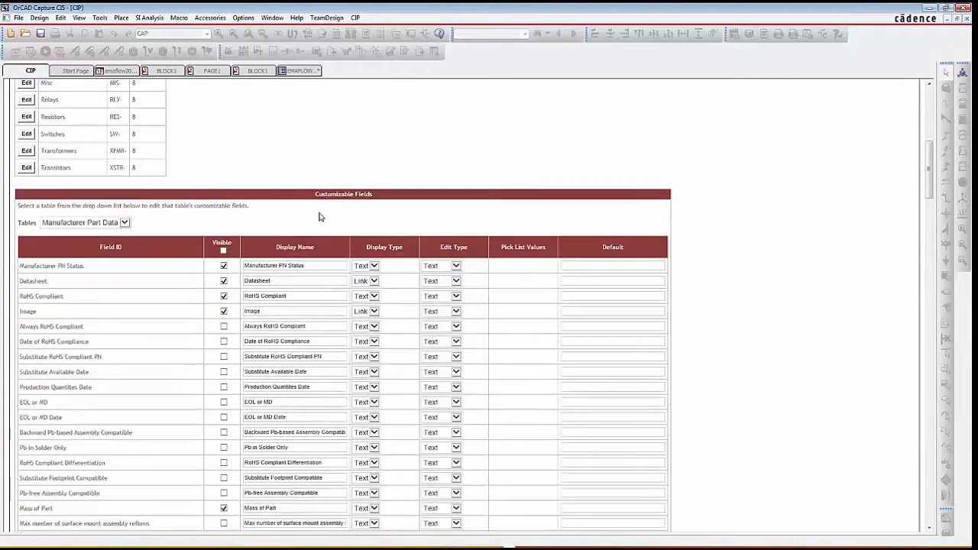
{"action": "scroll", "coordinate": [320, 217], "scroll_direction": "down", "scroll_amount": 2}
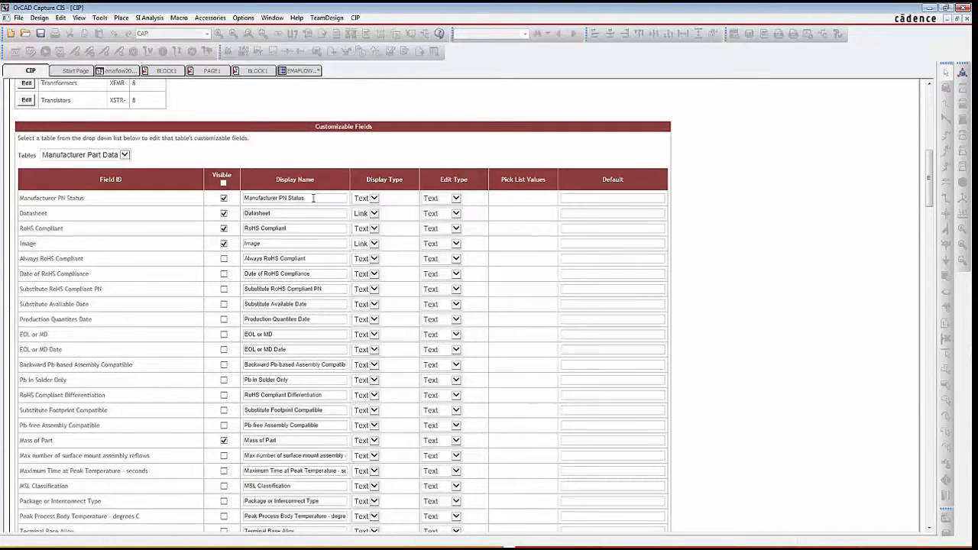
{"action": "scroll", "coordinate": [313, 198], "scroll_direction": "down", "scroll_amount": 2}
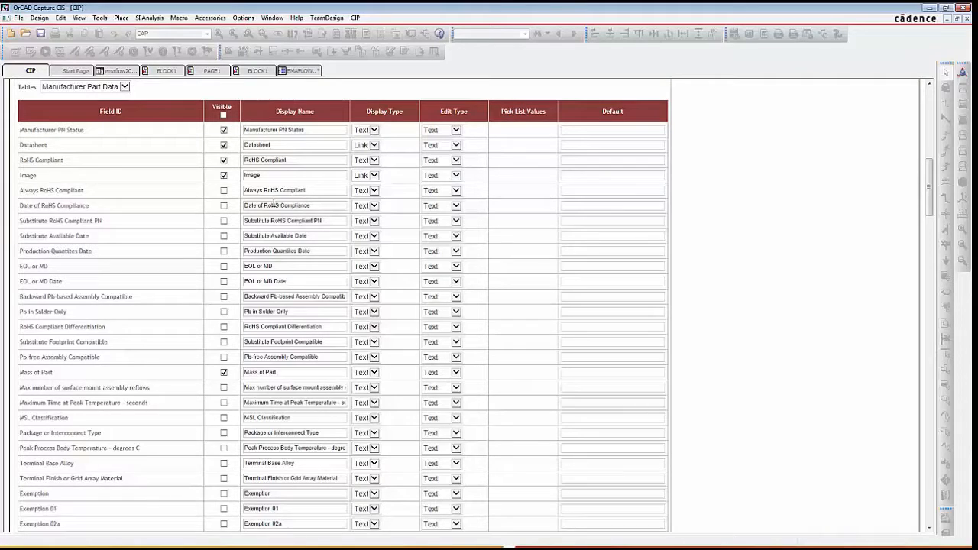
{"action": "scroll", "coordinate": [273, 203], "scroll_direction": "down", "scroll_amount": 6}
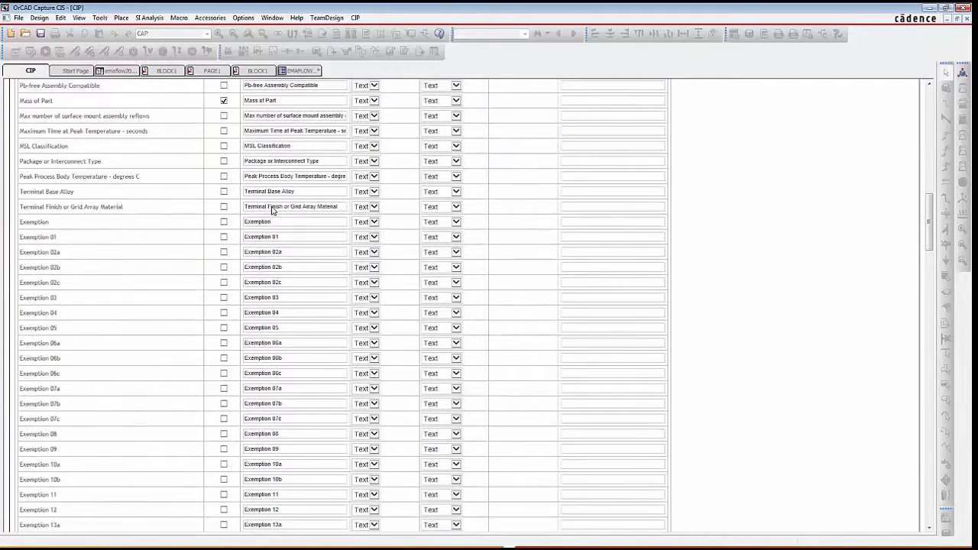
{"action": "scroll", "coordinate": [273, 211], "scroll_direction": "down", "scroll_amount": 2}
{"action": "scroll", "coordinate": [183, 172], "scroll_direction": "down", "scroll_amount": 1}
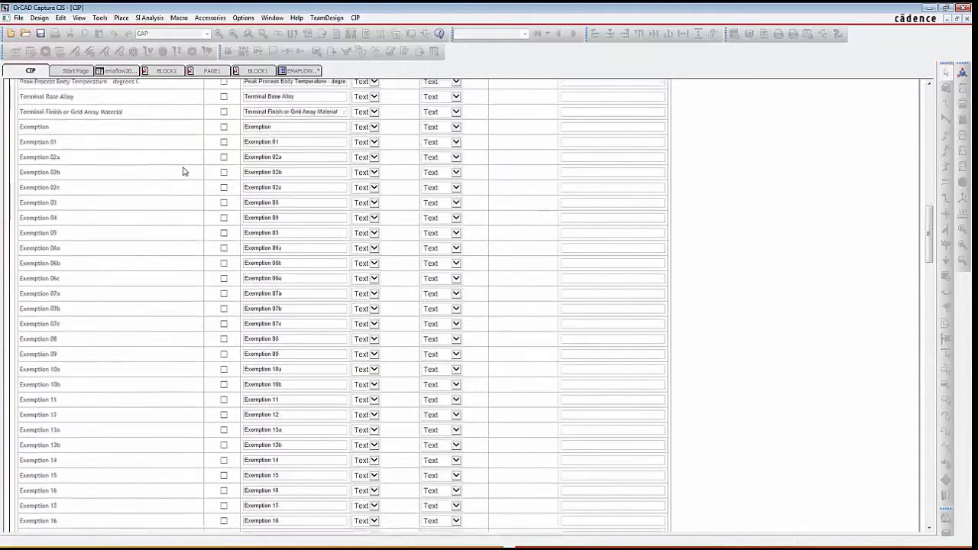
{"action": "scroll", "coordinate": [183, 172], "scroll_direction": "down", "scroll_amount": 8}
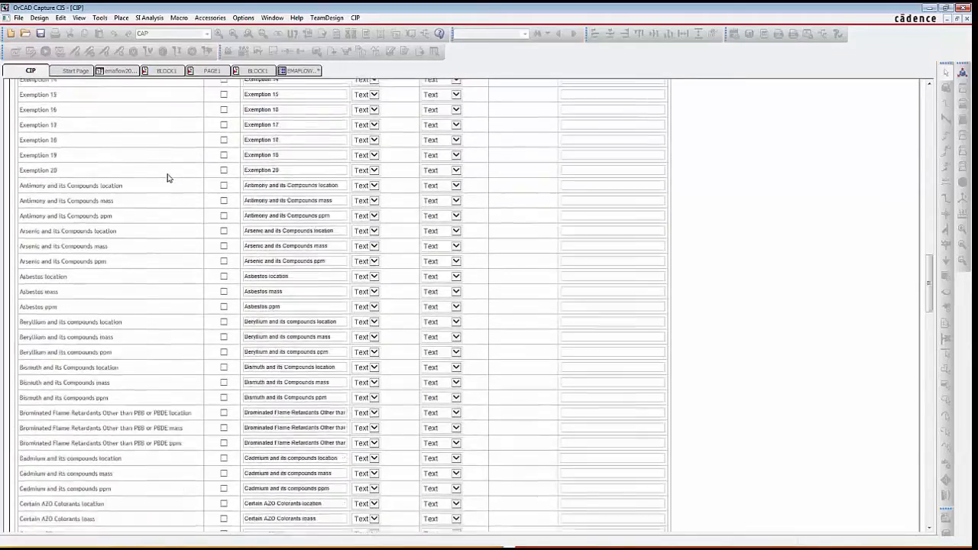
{"action": "scroll", "coordinate": [167, 178], "scroll_direction": "down", "scroll_amount": 18}
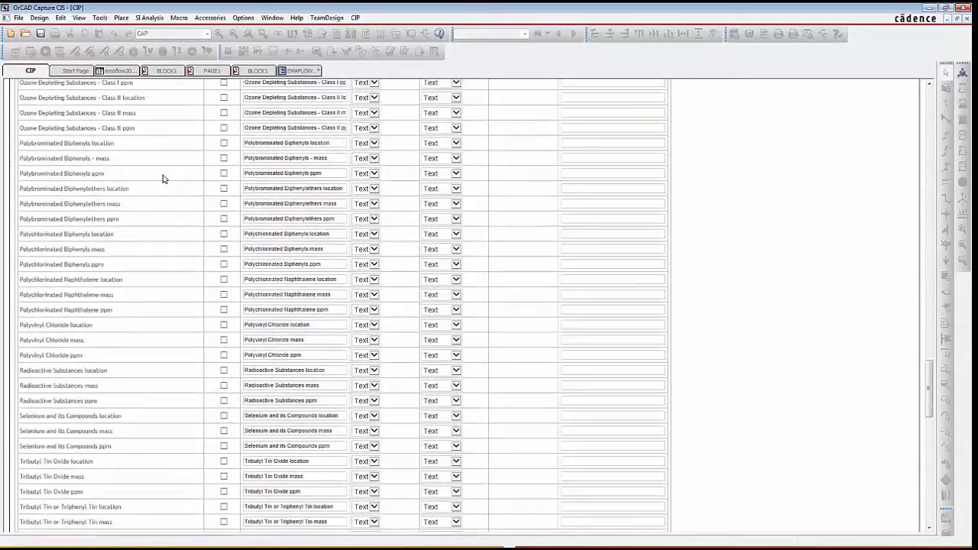
{"action": "scroll", "coordinate": [163, 178], "scroll_direction": "down", "scroll_amount": 9}
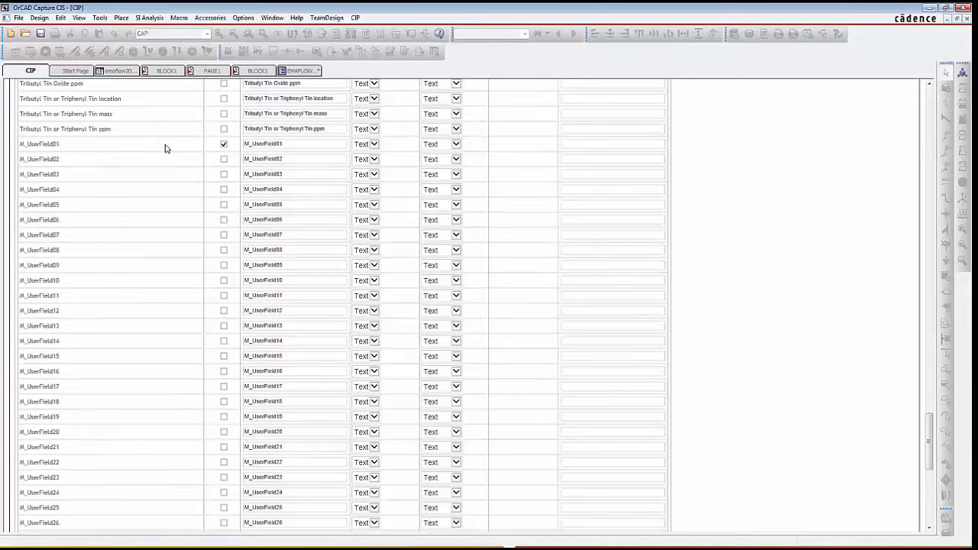
{"action": "scroll", "coordinate": [165, 148], "scroll_direction": "down", "scroll_amount": 2}
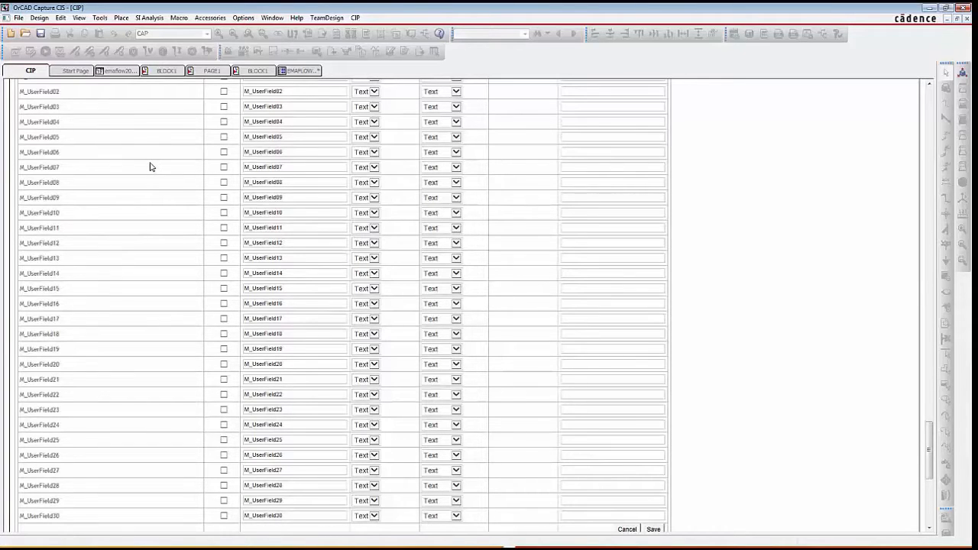
{"action": "scroll", "coordinate": [150, 167], "scroll_direction": "up", "scroll_amount": 6}
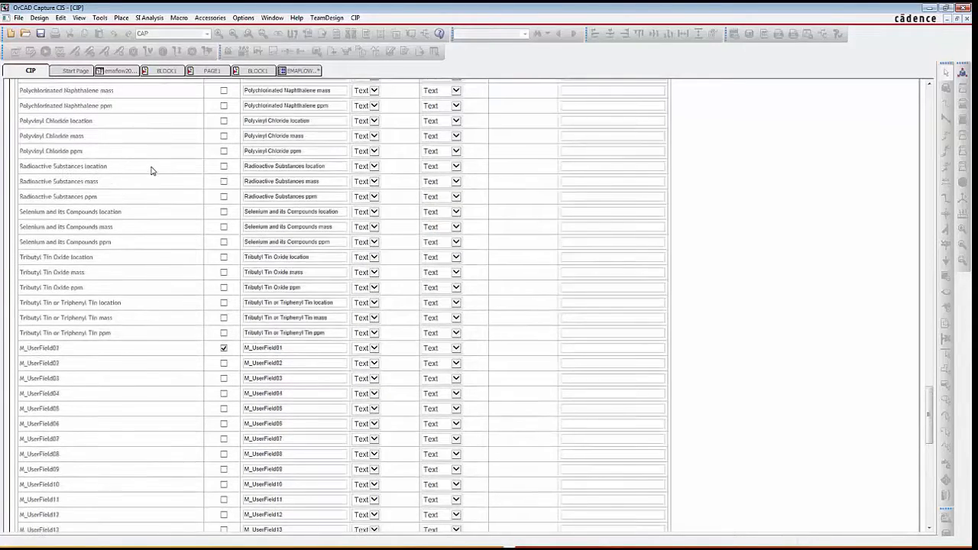
{"action": "scroll", "coordinate": [151, 171], "scroll_direction": "up", "scroll_amount": 4}
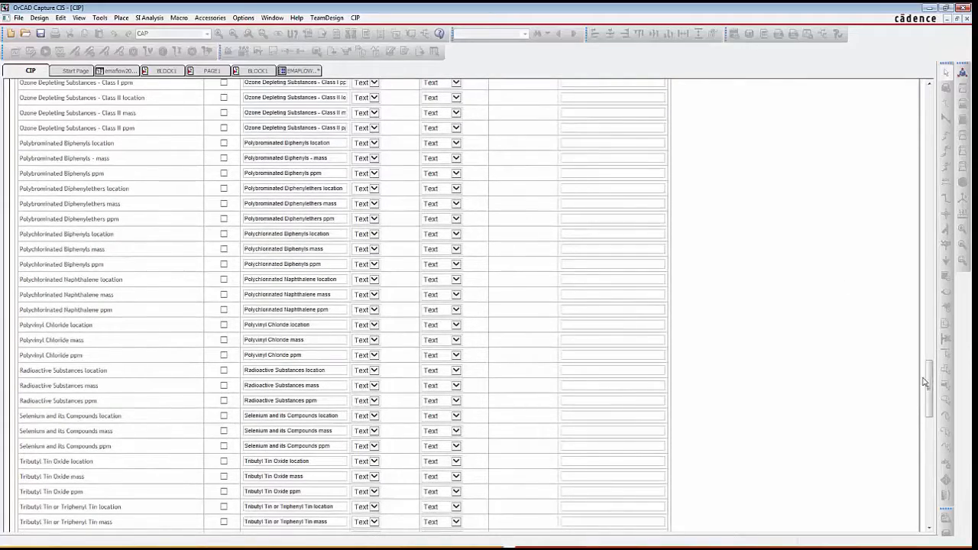
{"action": "left_click_drag", "start_coordinate": [929, 382], "coordinate": [930, 102]}
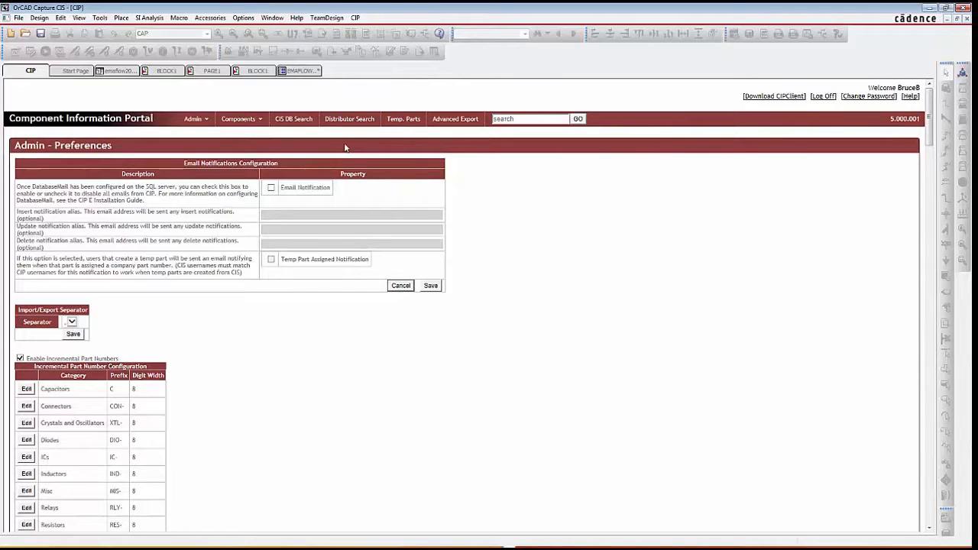
- Leave the preferences and return to the capacitor's record, showing its manufacturer part section
{"action": "mouse_move", "coordinate": [246, 122]}
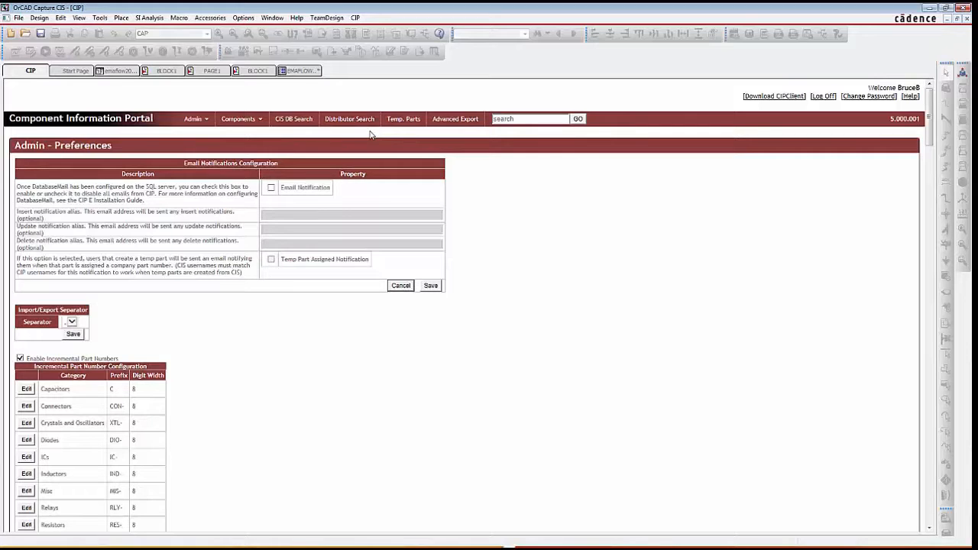
{"action": "scroll", "coordinate": [370, 135], "scroll_direction": "down", "scroll_amount": 5}
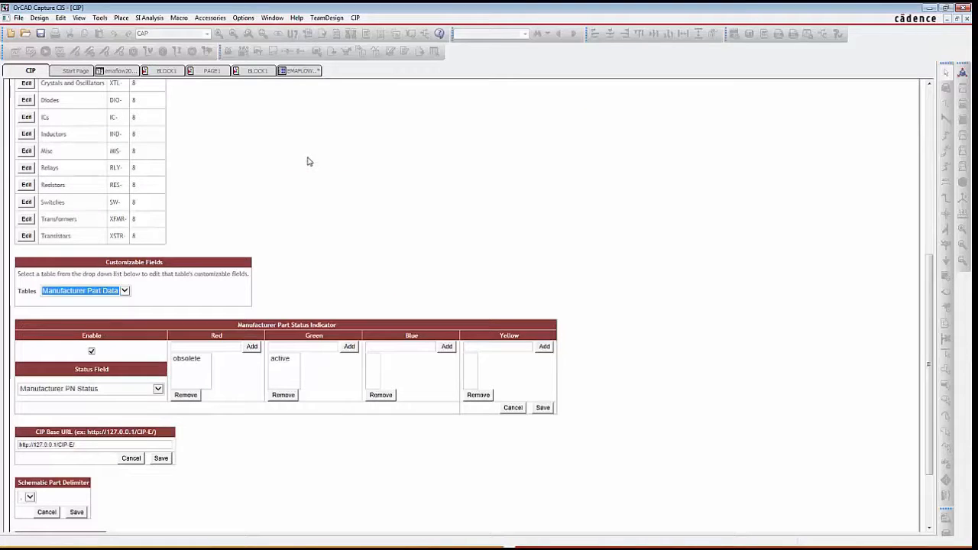
{"action": "key", "text": "alt+Left"}
{"action": "scroll", "coordinate": [294, 187], "scroll_direction": "down", "scroll_amount": 3}
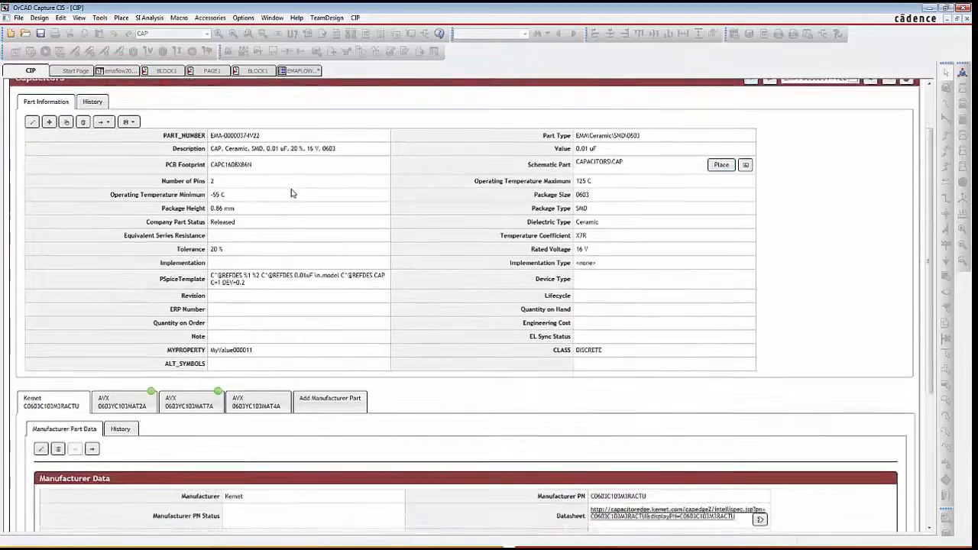
{"action": "scroll", "coordinate": [282, 209], "scroll_direction": "down", "scroll_amount": 1}
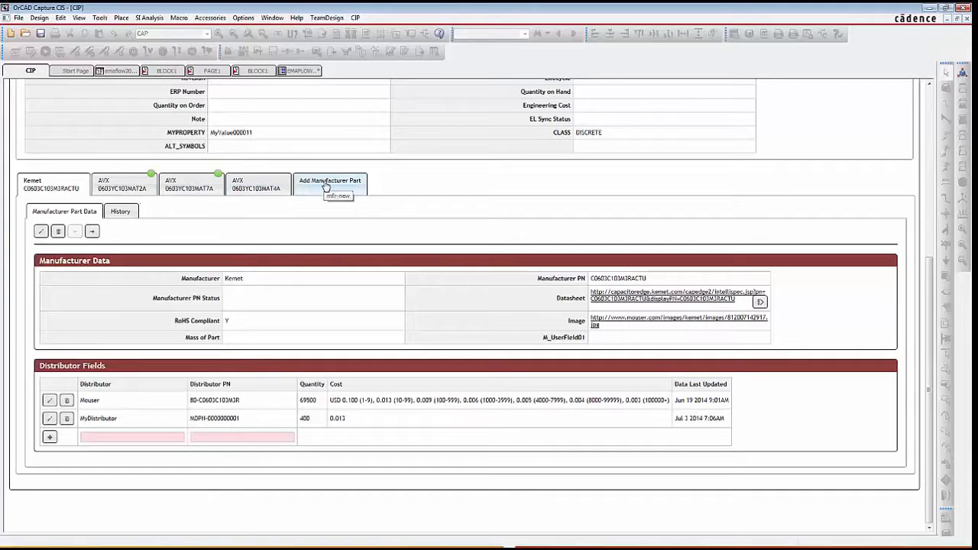
- Add a manufacturer part to the capacitor with manufacturer MyMFG and manufacturer part number MYPN-000001
{"action": "left_click", "coordinate": [326, 187]}
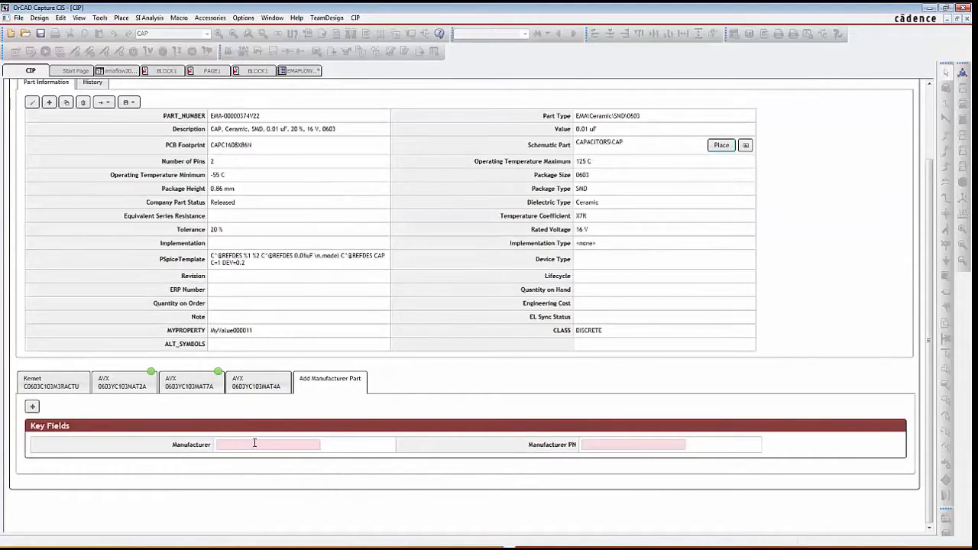
{"action": "type", "text": "MyMFG"}
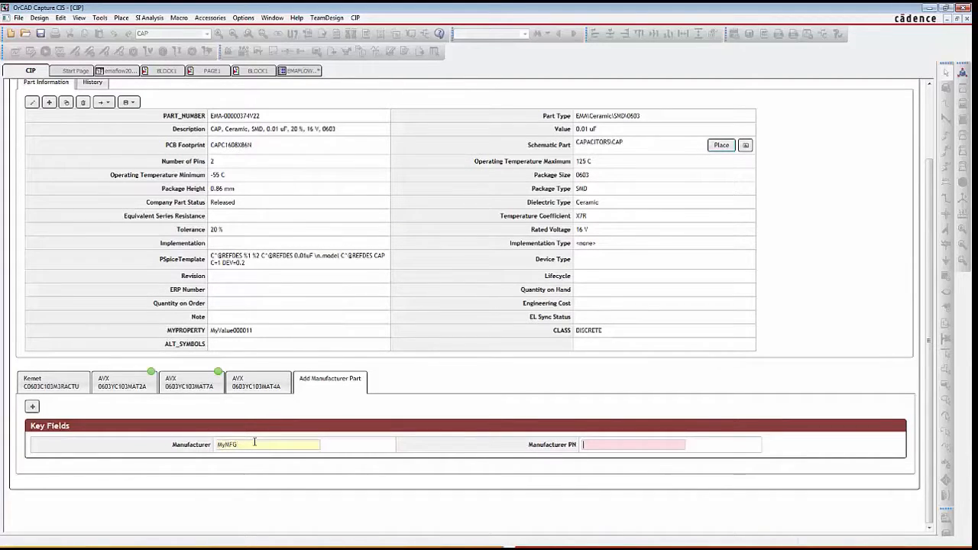
{"action": "type", "text": "M"}
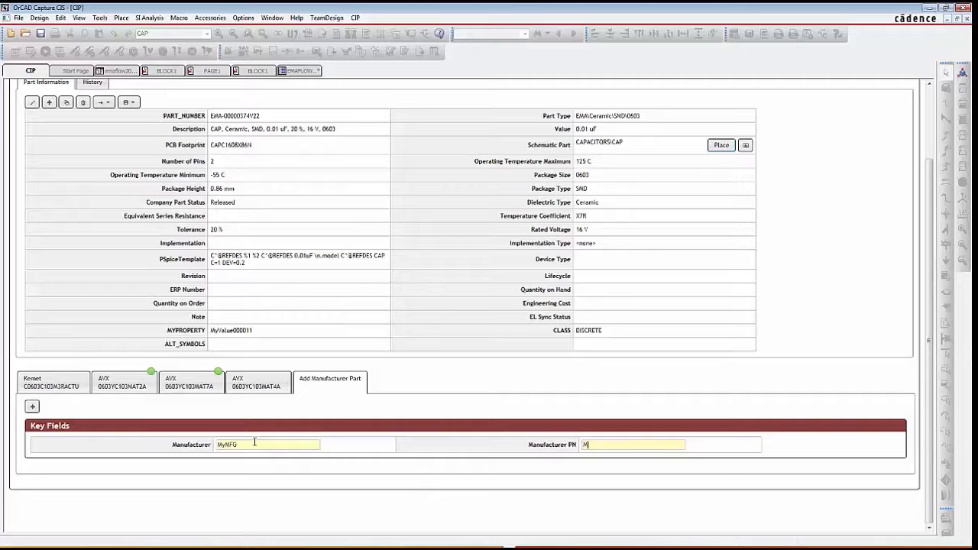
{"action": "type", "text": "YPN-000001"}
{"action": "left_click", "coordinate": [32, 407]}
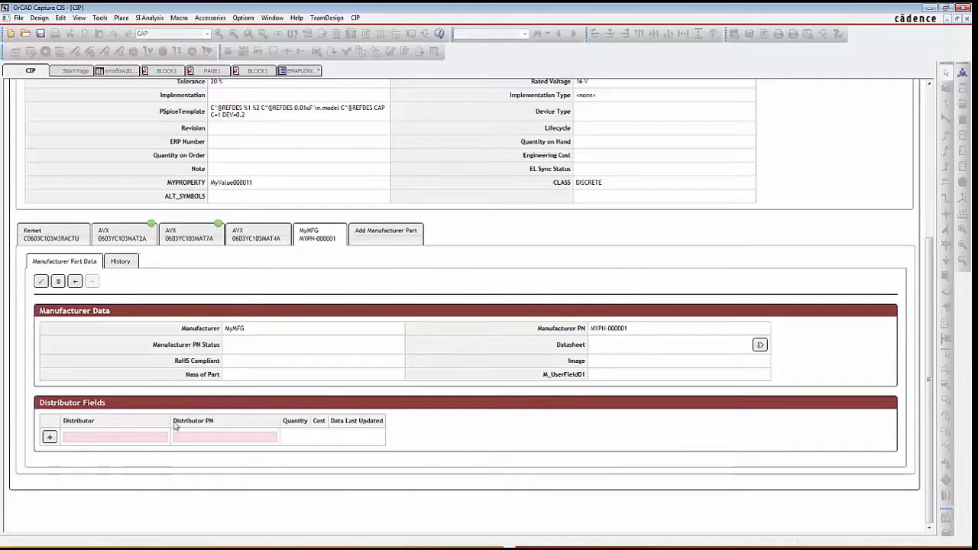
- Add distributor ACME with distributor part number AM-0000001 to the MyMFG manufacturer part
{"action": "left_click", "coordinate": [72, 437]}
{"action": "type", "text": "ACME"}
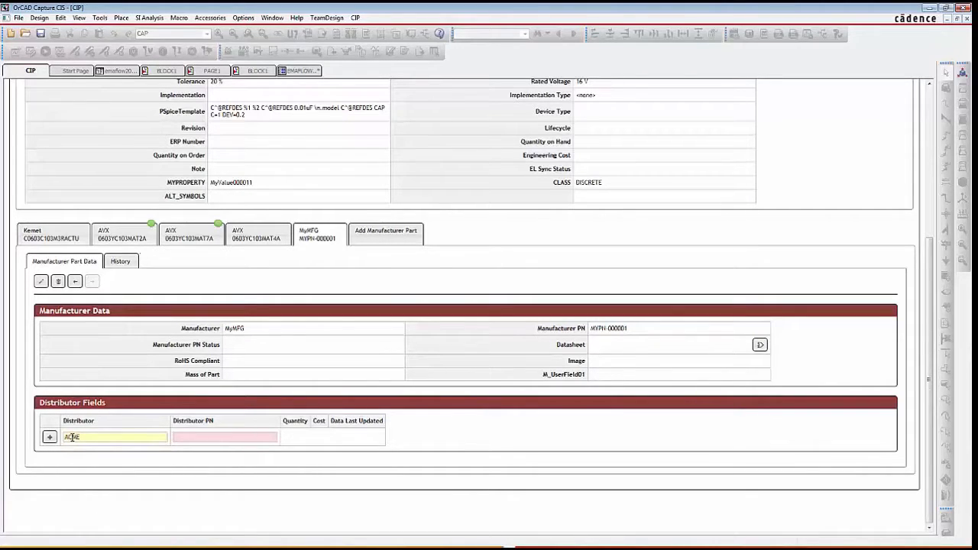
{"action": "type", "text": "AM-0000001"}
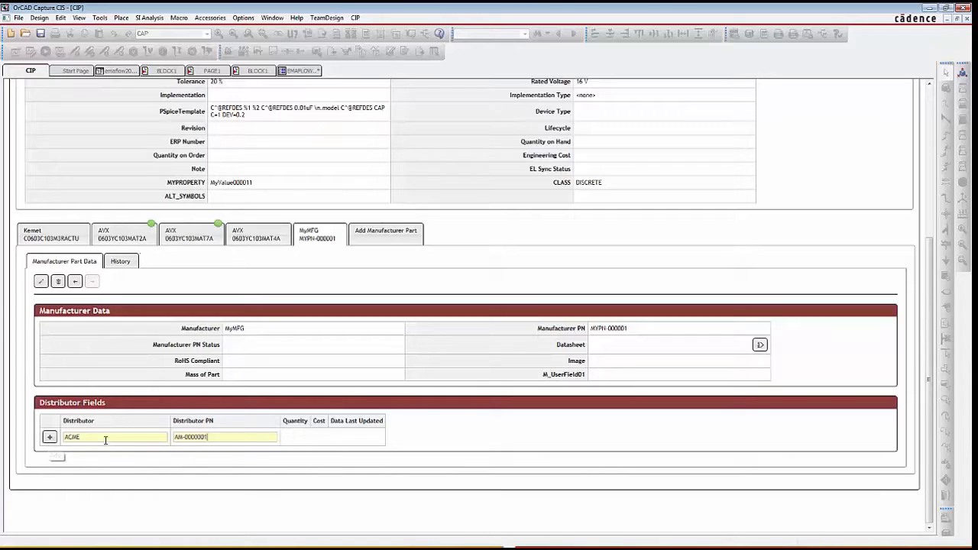
{"action": "left_click", "coordinate": [50, 440]}
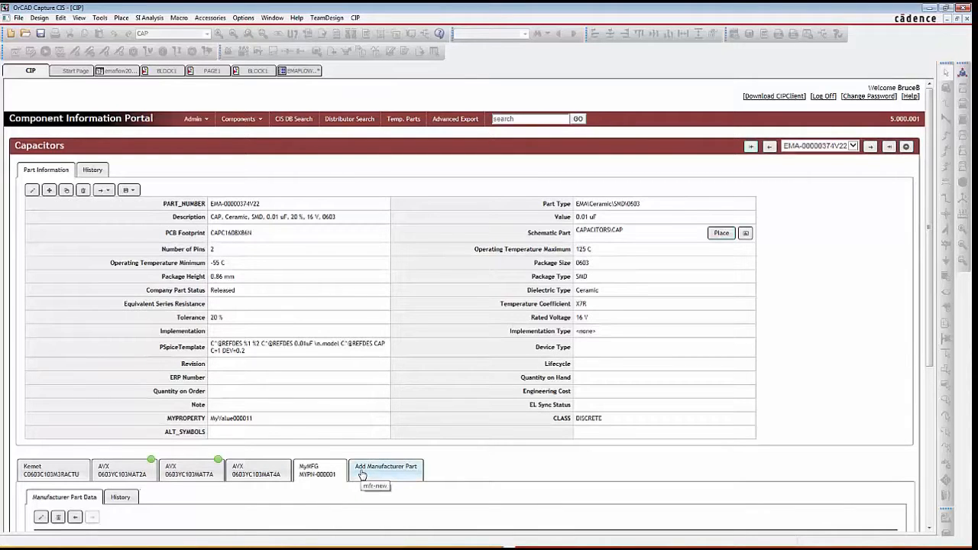
- Look up existing distributors matching "di" in the empty distributor row of the MyMFG manufacturer part, without choosing one
{"action": "scroll", "coordinate": [365, 466], "scroll_direction": "down", "scroll_amount": 1}
{"action": "scroll", "coordinate": [365, 461], "scroll_direction": "down", "scroll_amount": 3}
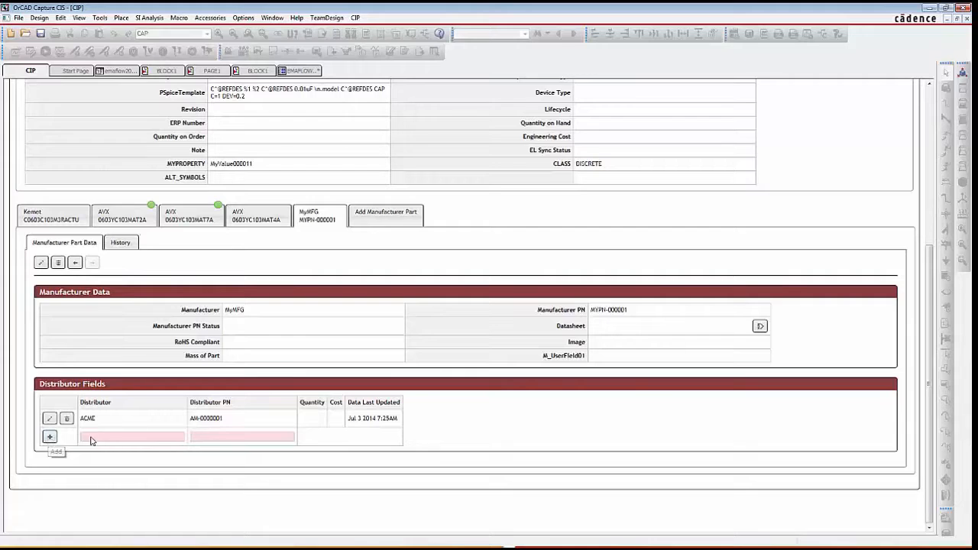
{"action": "scroll", "coordinate": [90, 441], "scroll_direction": "up", "scroll_amount": 5}
{"action": "scroll", "coordinate": [115, 428], "scroll_direction": "down", "scroll_amount": 5}
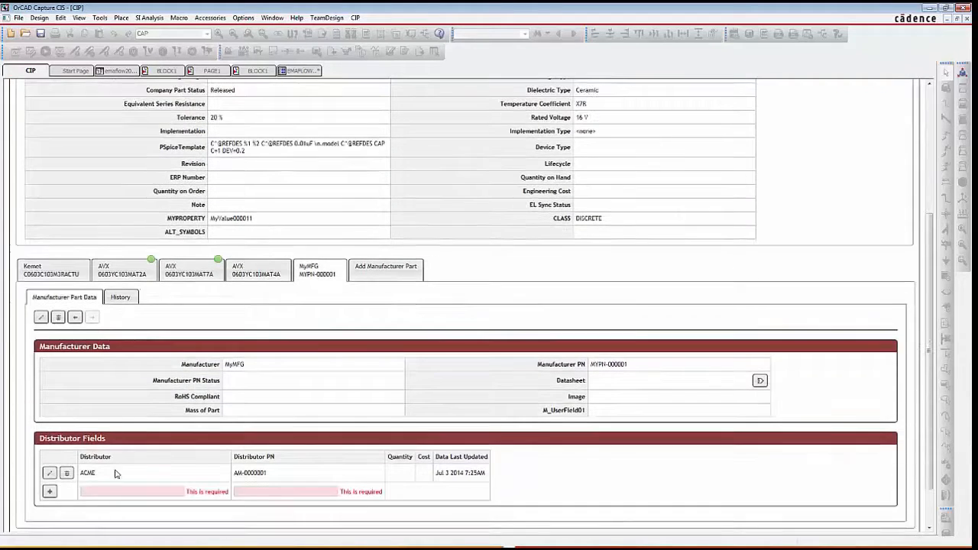
{"action": "scroll", "coordinate": [119, 486], "scroll_direction": "down", "scroll_amount": 2}
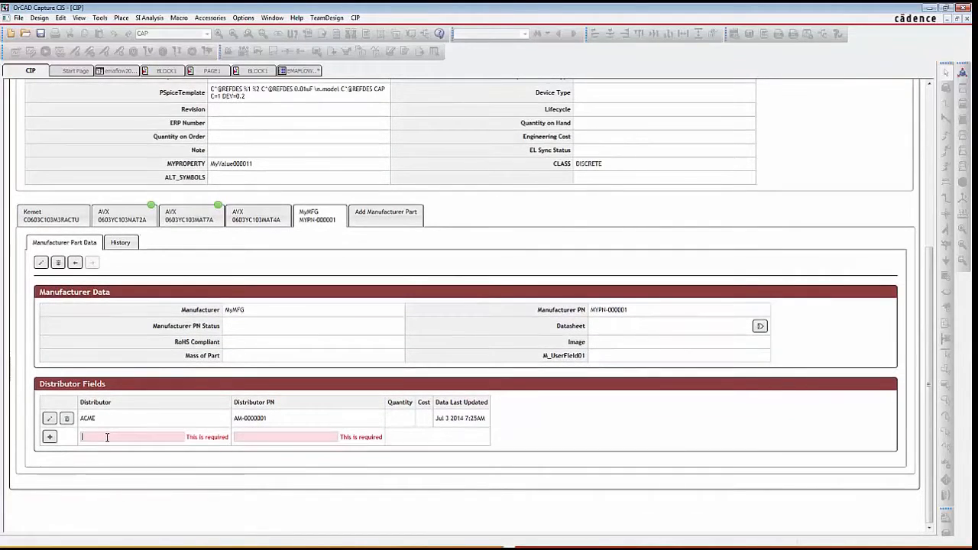
{"action": "left_click", "coordinate": [107, 437]}
{"action": "type", "text": "di"}
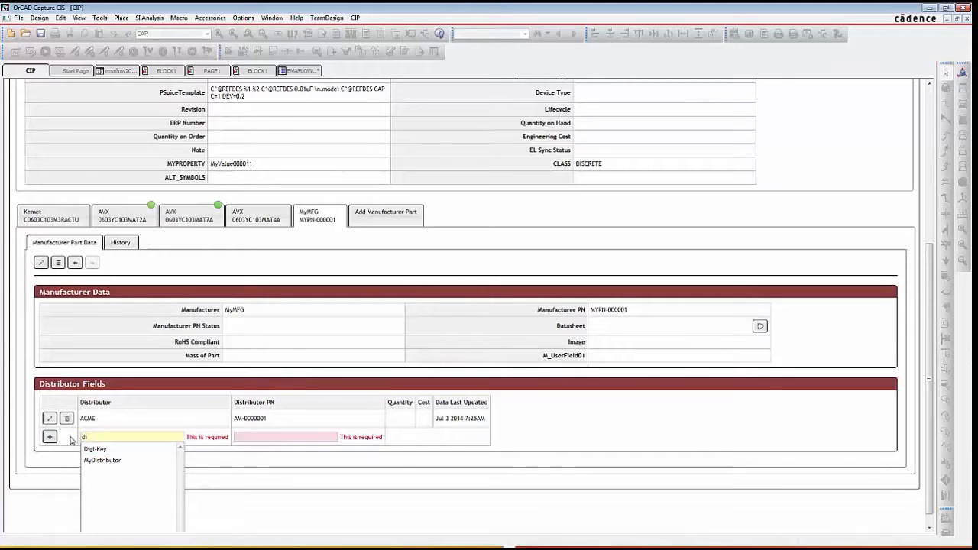
{"action": "left_click", "coordinate": [71, 440]}
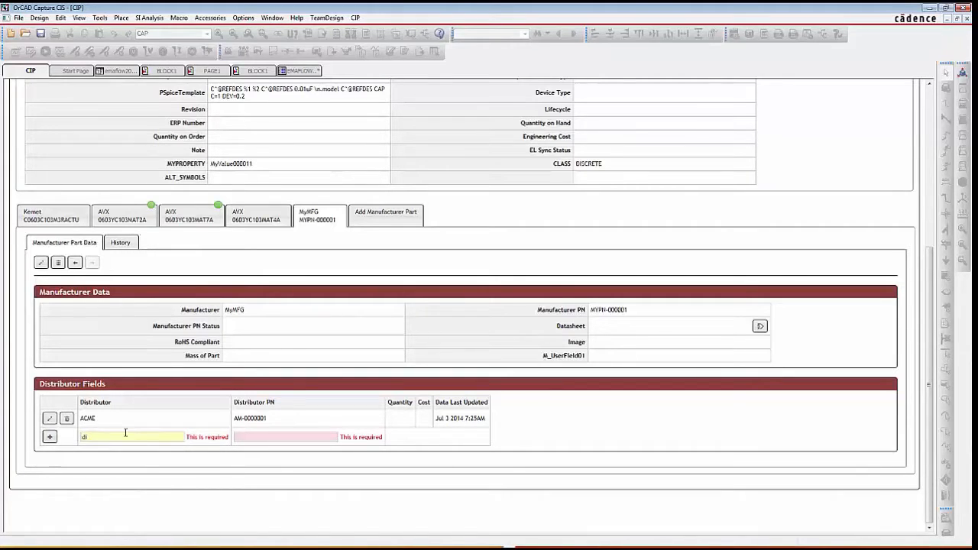
- Preview the capacitor's schematic symbol and place one instance in the empty area left of U4 on the BLOCK1 schematic page
{"action": "scroll", "coordinate": [126, 436], "scroll_direction": "up", "scroll_amount": 2}
{"action": "scroll", "coordinate": [132, 441], "scroll_direction": "up", "scroll_amount": 2}
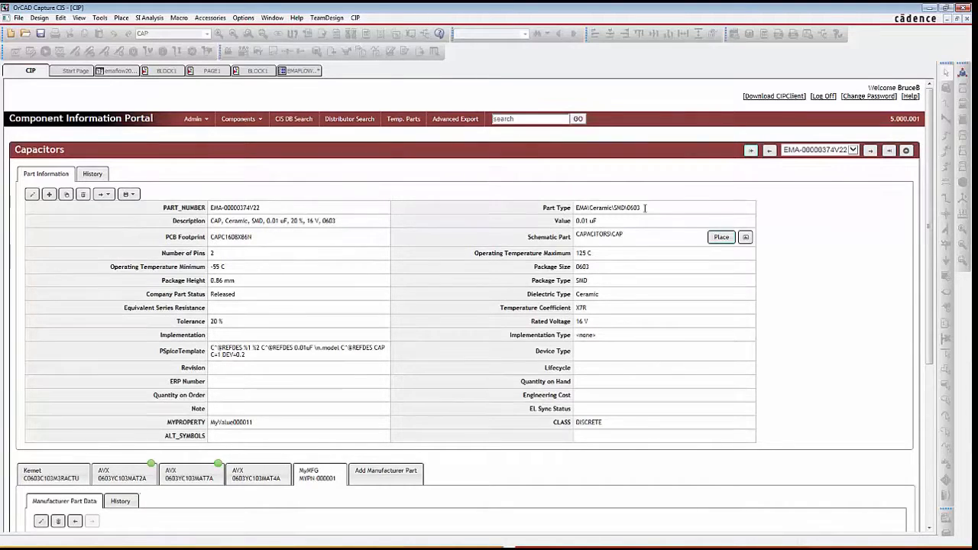
{"action": "left_click", "coordinate": [746, 238]}
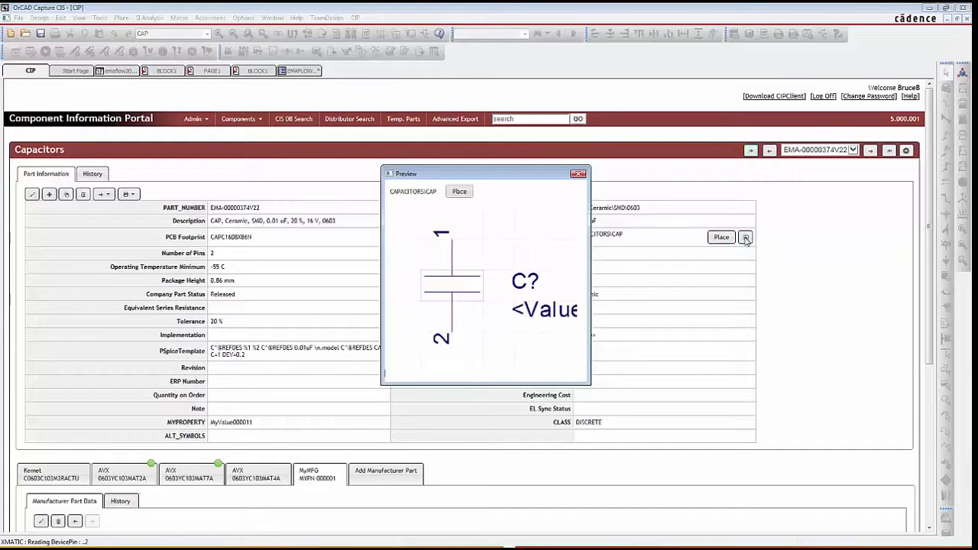
{"action": "left_click", "coordinate": [459, 192]}
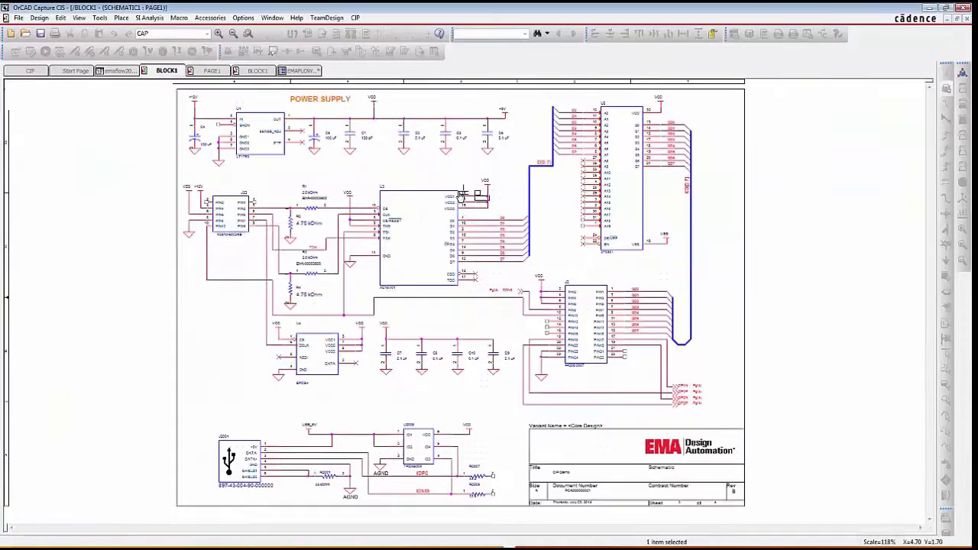
{"action": "left_click", "coordinate": [213, 320]}
{"action": "key", "text": "Escape"}
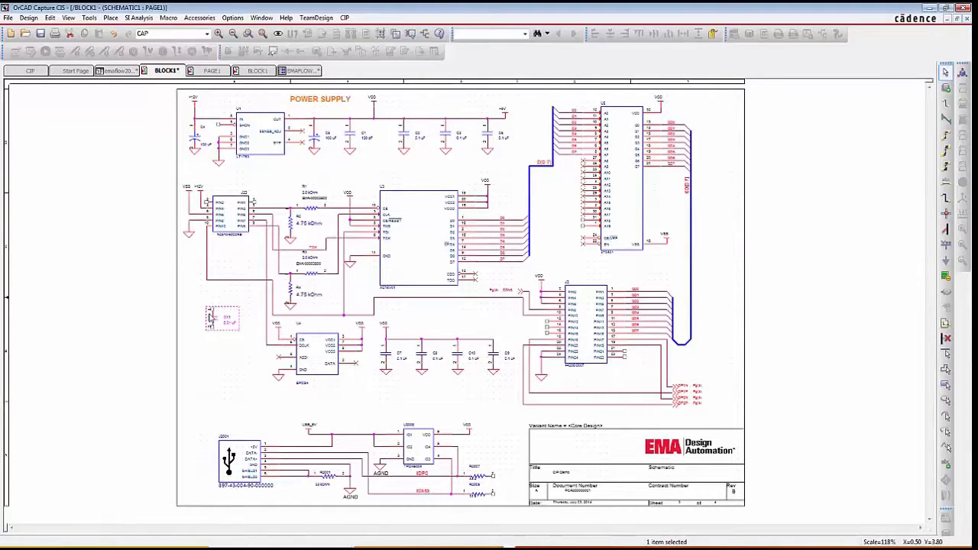
- View the placed capacitor's database part and examine the manufacturer, distributor and distributor part number columns of its manufacturer parts
{"action": "right_click", "coordinate": [210, 316]}
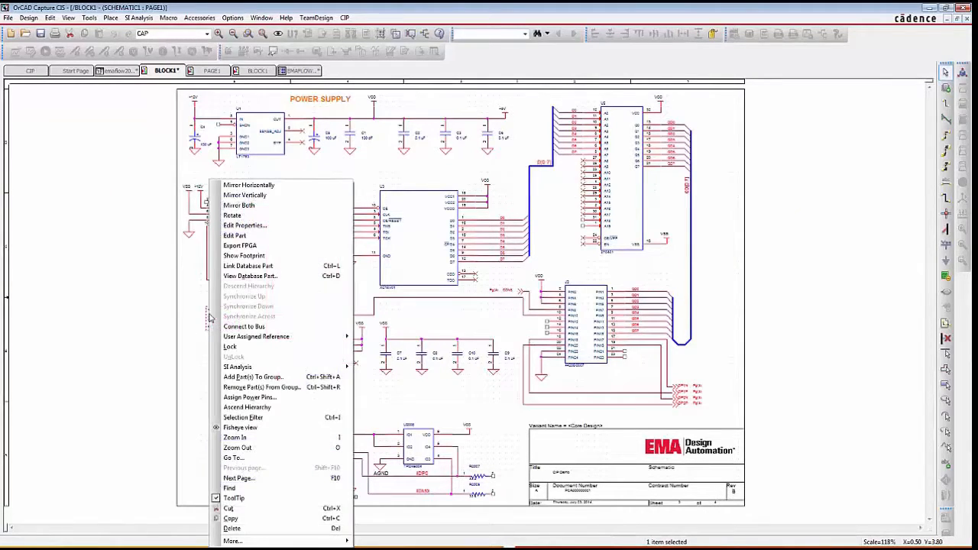
{"action": "left_click", "coordinate": [250, 275]}
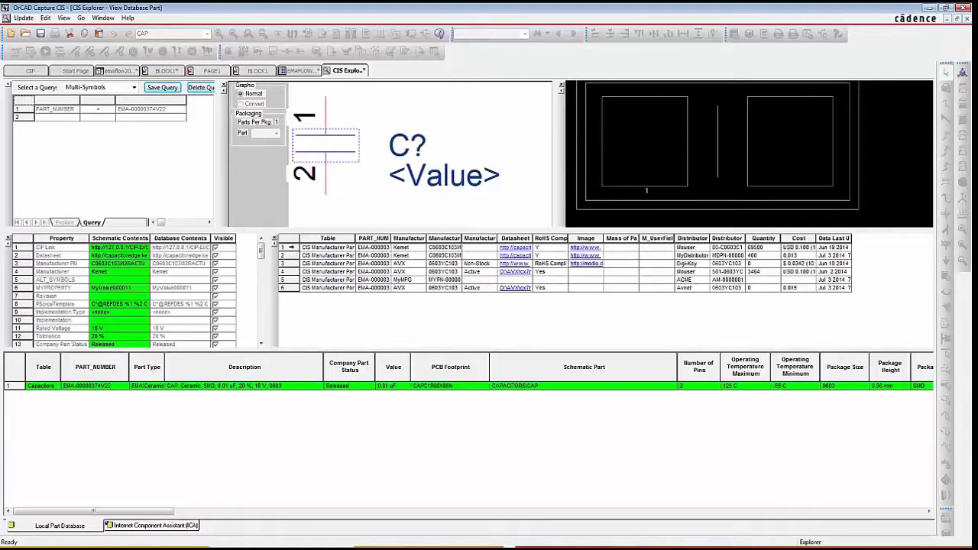
{"action": "left_click", "coordinate": [399, 238]}
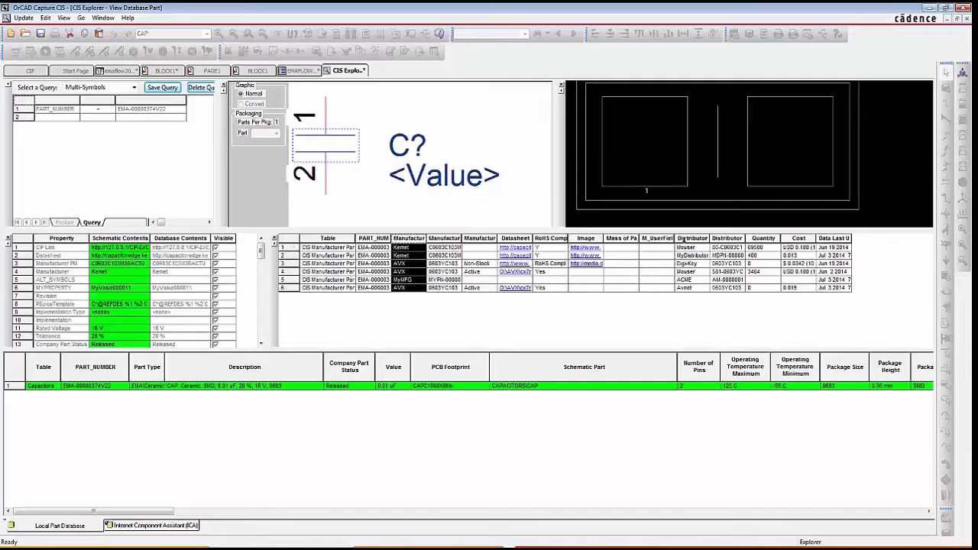
{"action": "left_click", "coordinate": [690, 239]}
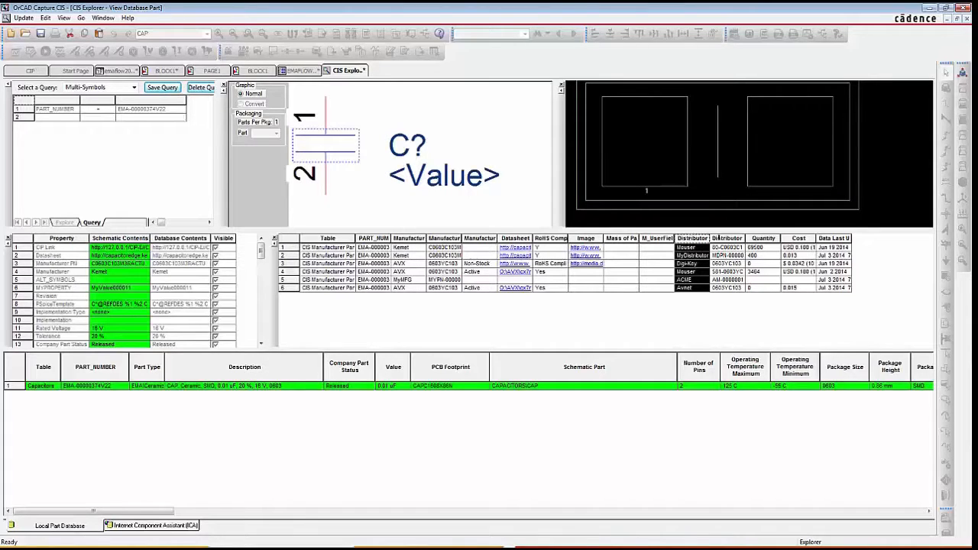
{"action": "left_click", "coordinate": [723, 238]}
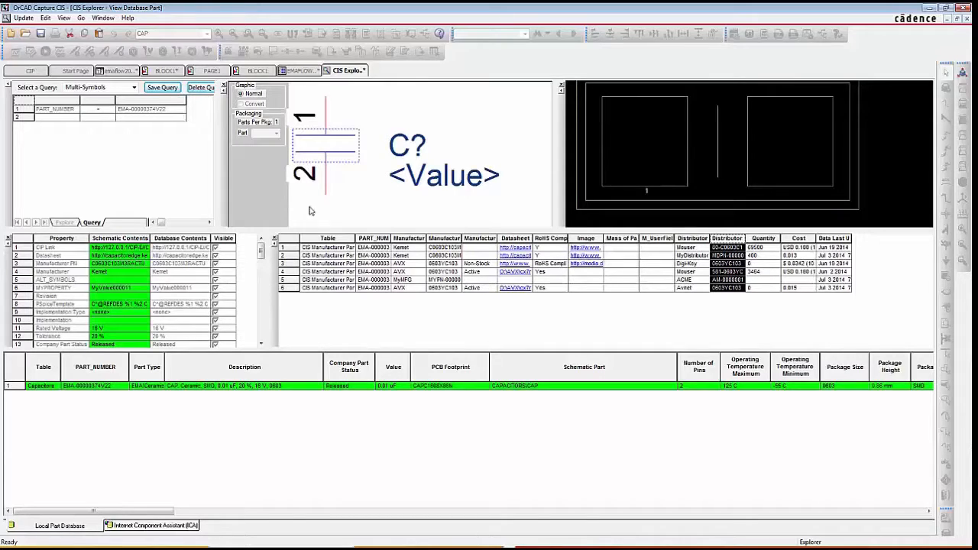
- Generate a standard CIS bill of materials for the entire emaflow2014_m2 design using the Distributor BOM template and the core design variant
{"action": "left_click", "coordinate": [111, 71]}
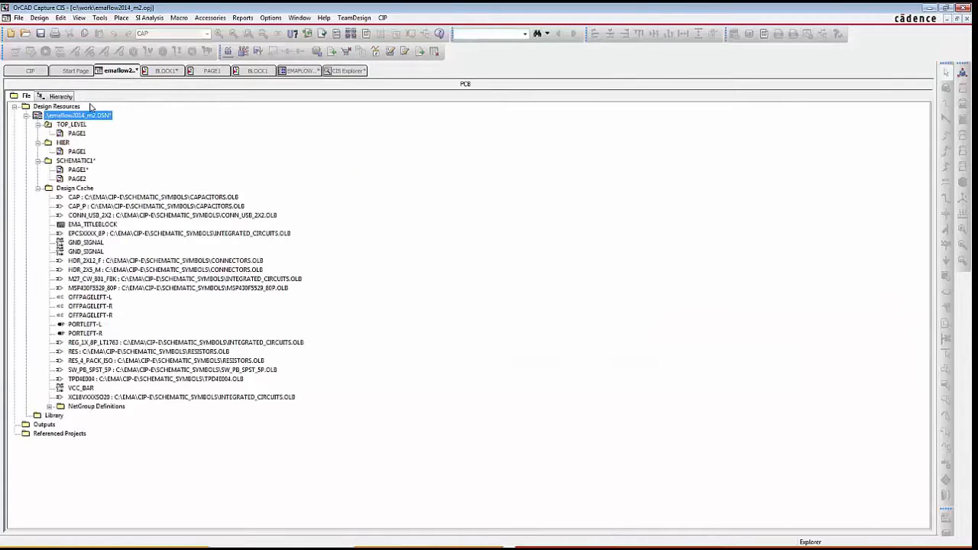
{"action": "left_click", "coordinate": [242, 18]}
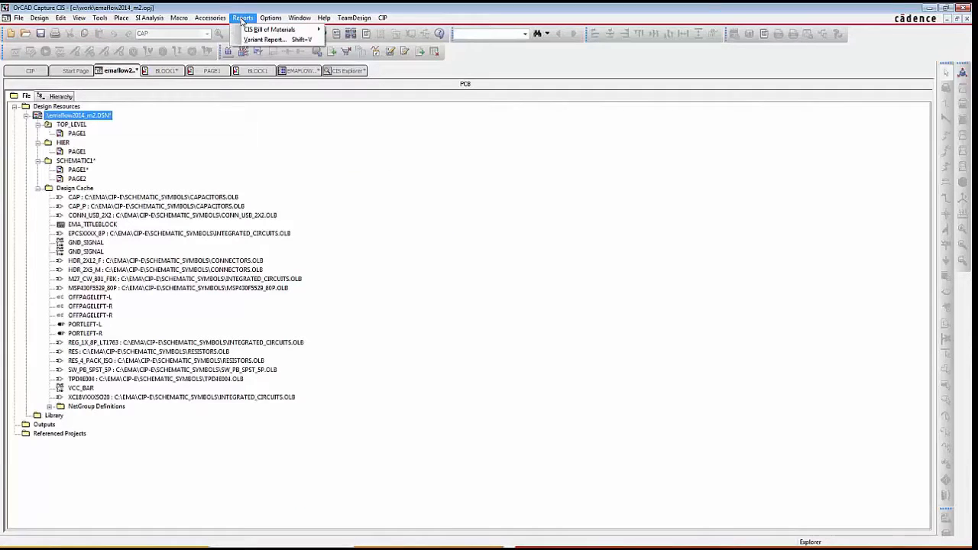
{"action": "mouse_move", "coordinate": [252, 30]}
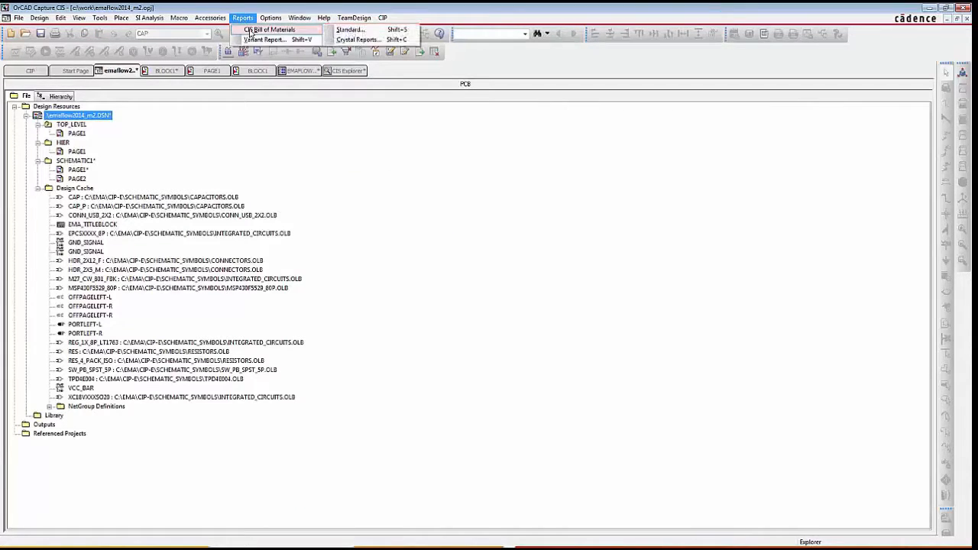
{"action": "left_click", "coordinate": [349, 31]}
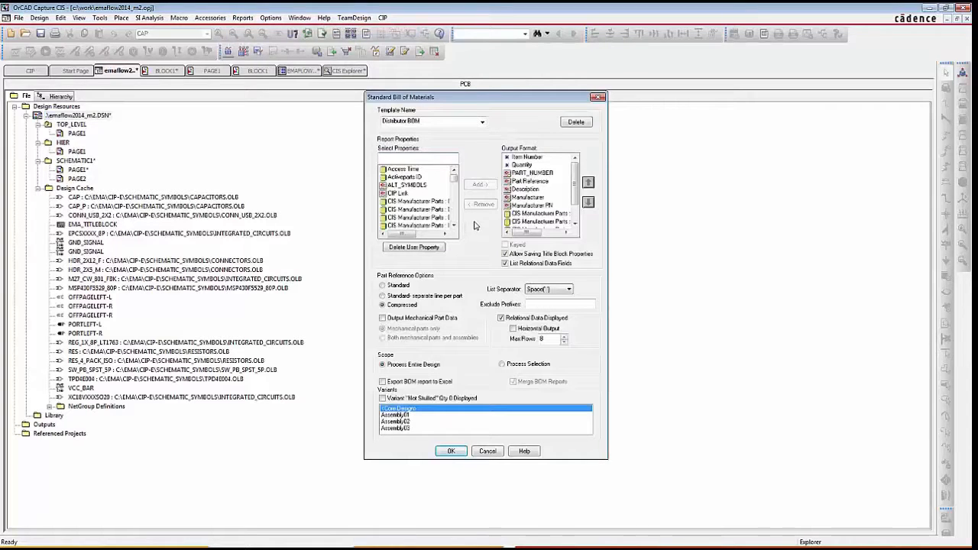
{"action": "left_click", "coordinate": [482, 122]}
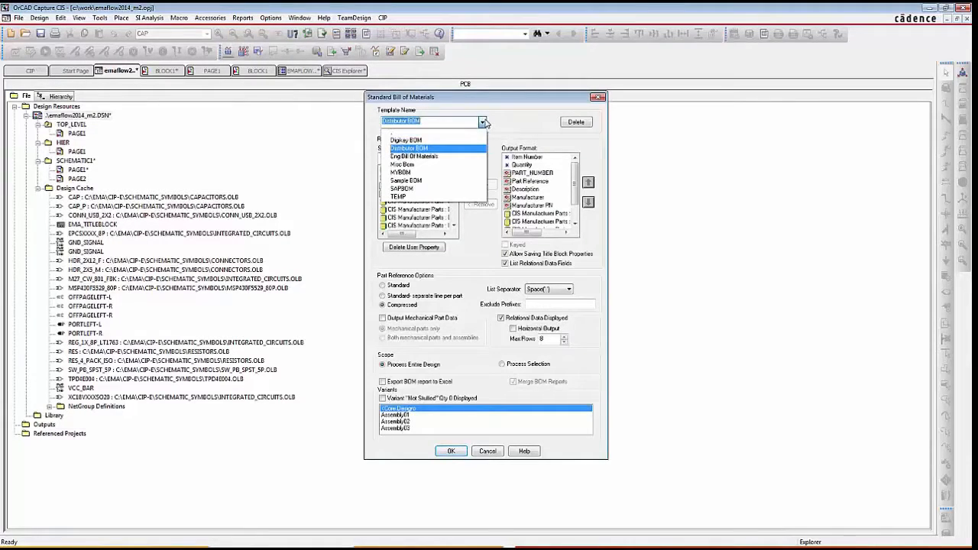
{"action": "left_click", "coordinate": [483, 122]}
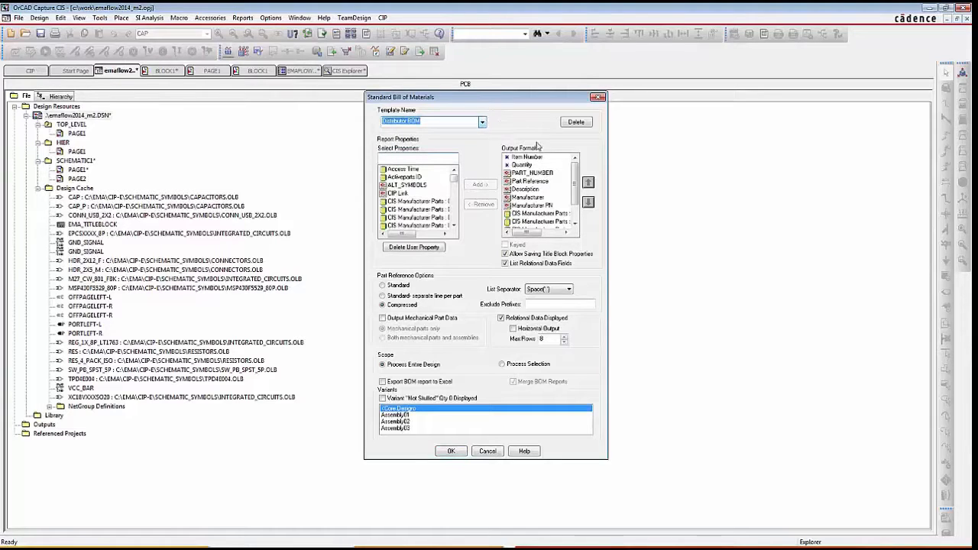
{"action": "left_click_drag", "start_coordinate": [574, 183], "coordinate": [576, 208]}
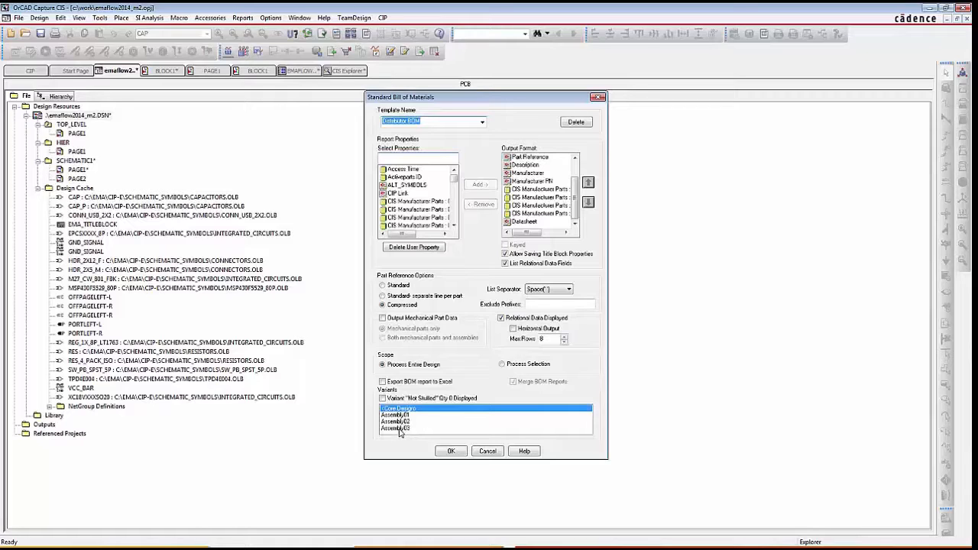
{"action": "left_click", "coordinate": [451, 451]}
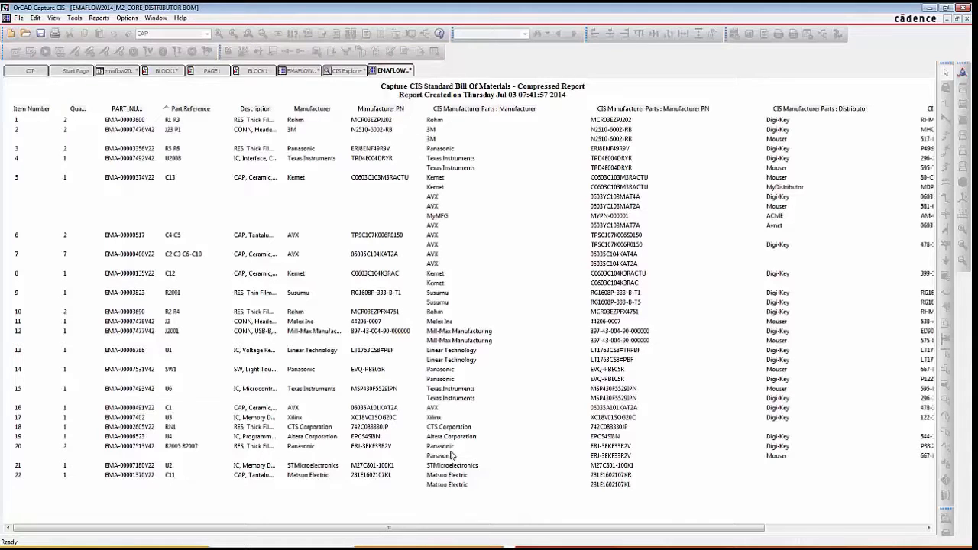
- Review the C13 capacitor's manufacturer and distributor entries in the bill of materials, and open the tps.pdf datasheet of the AVX tantalum capacitor
{"action": "left_click", "coordinate": [138, 180]}
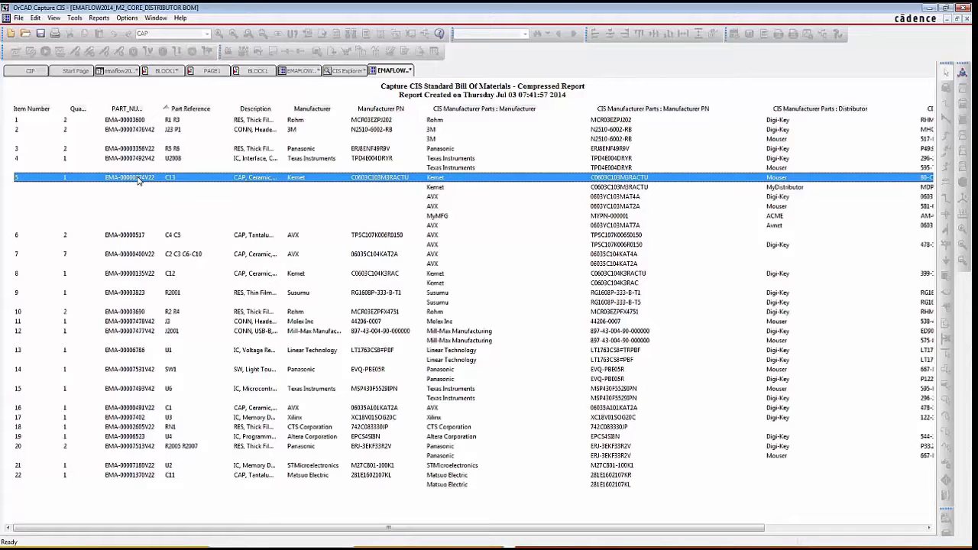
{"action": "left_click_drag", "start_coordinate": [276, 533], "coordinate": [451, 539]}
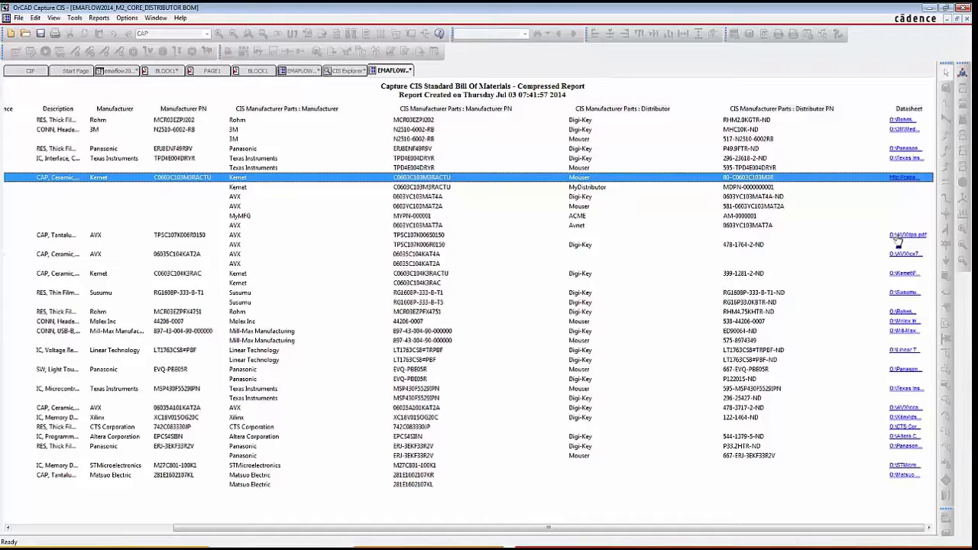
{"action": "left_click", "coordinate": [898, 236]}
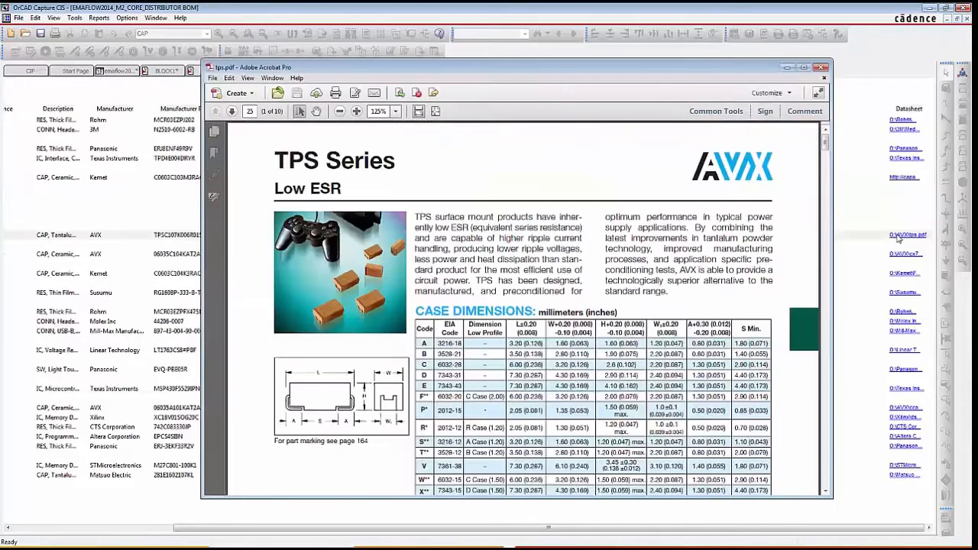